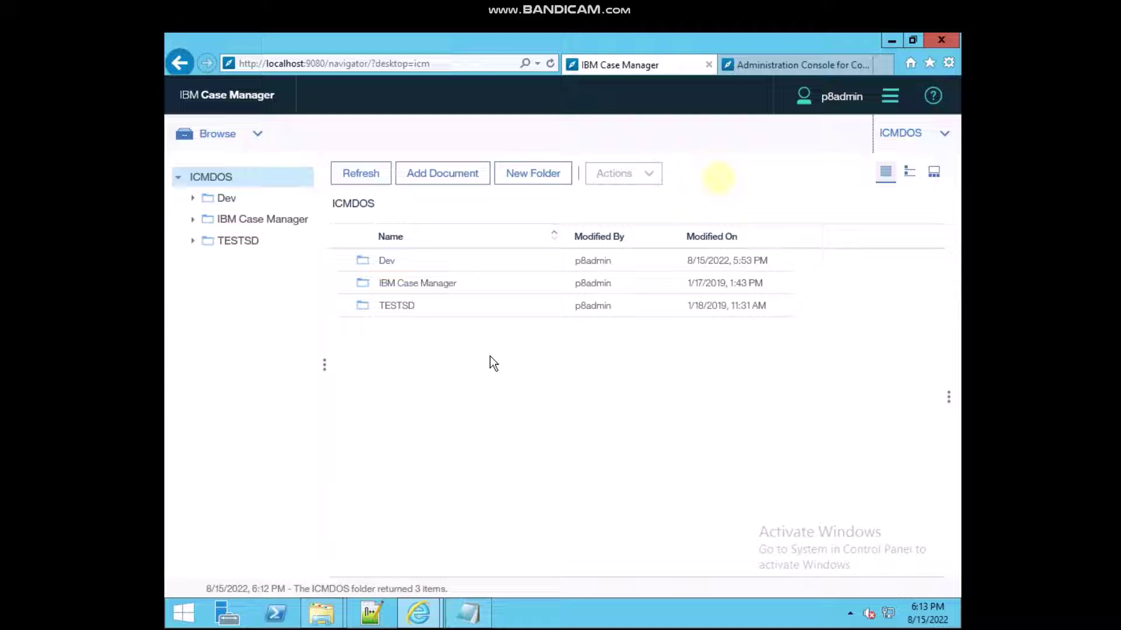
# Open the Dev folder and select cluster.xml, then Start-Stop-Script.txt, to preview their properties
pyautogui.click(489, 357)
pyautogui.click(408, 264)
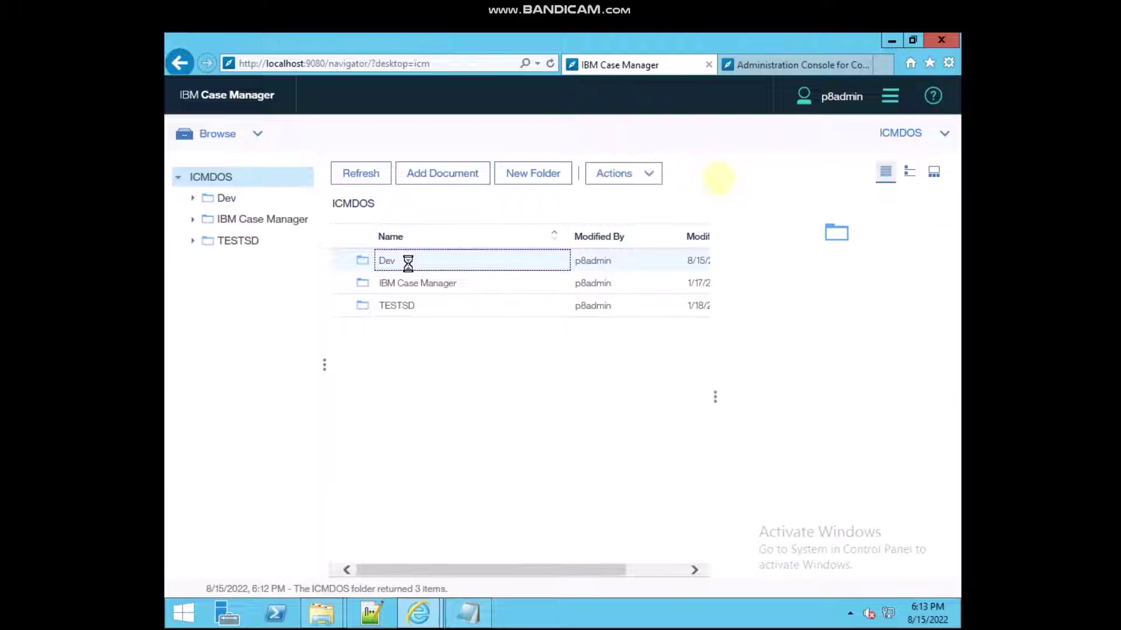
pyautogui.doubleClick(408, 264)
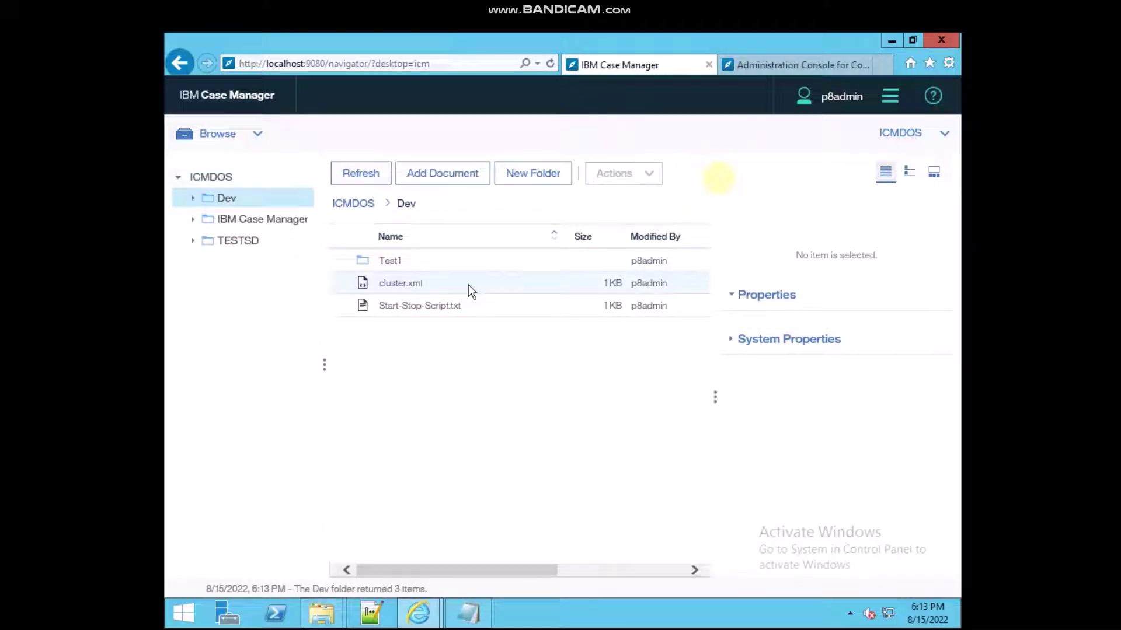
pyautogui.click(500, 286)
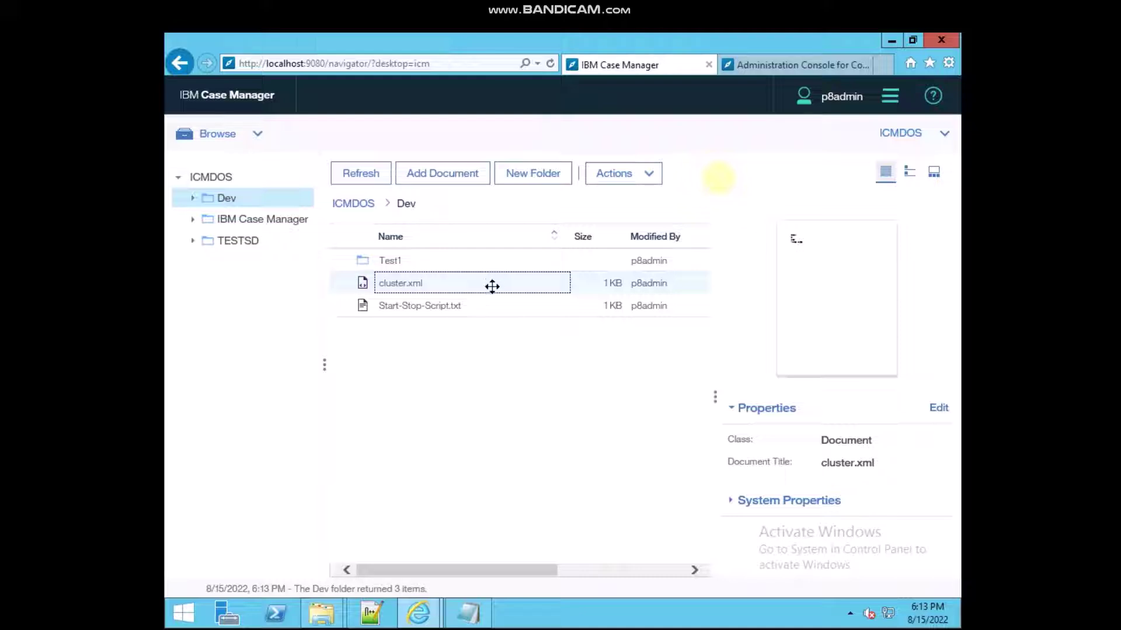
pyautogui.click(492, 305)
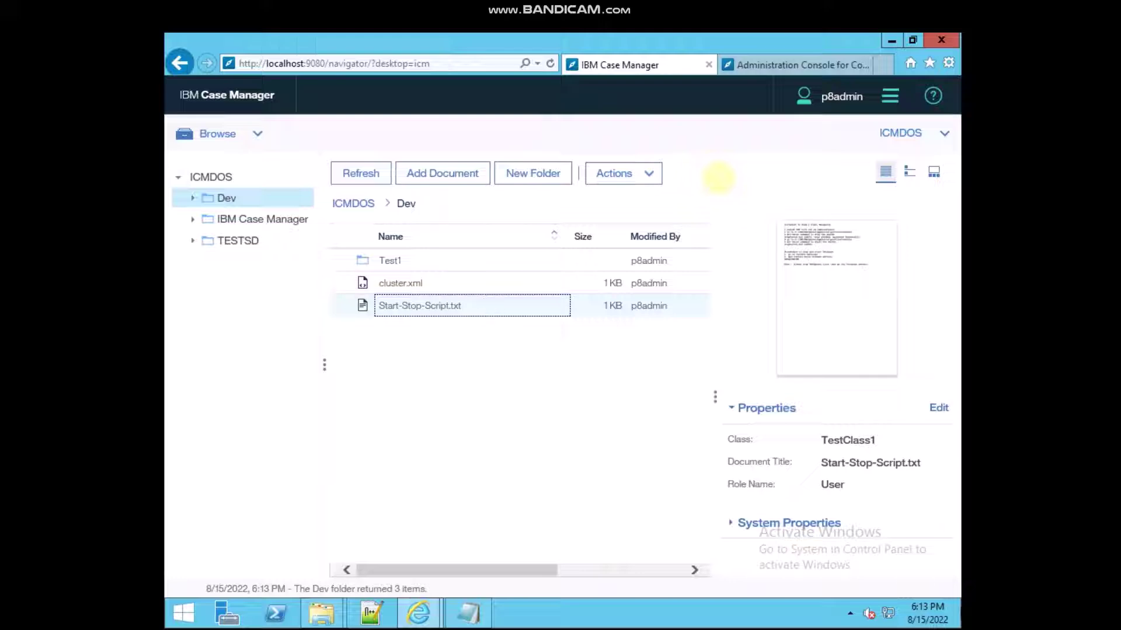
pyautogui.click(484, 305)
# Show Start-Stop-Script.txt's security settings: owners ecmadmins, p8admin, p8admins and reader p8users
pyautogui.rightClick(463, 308)
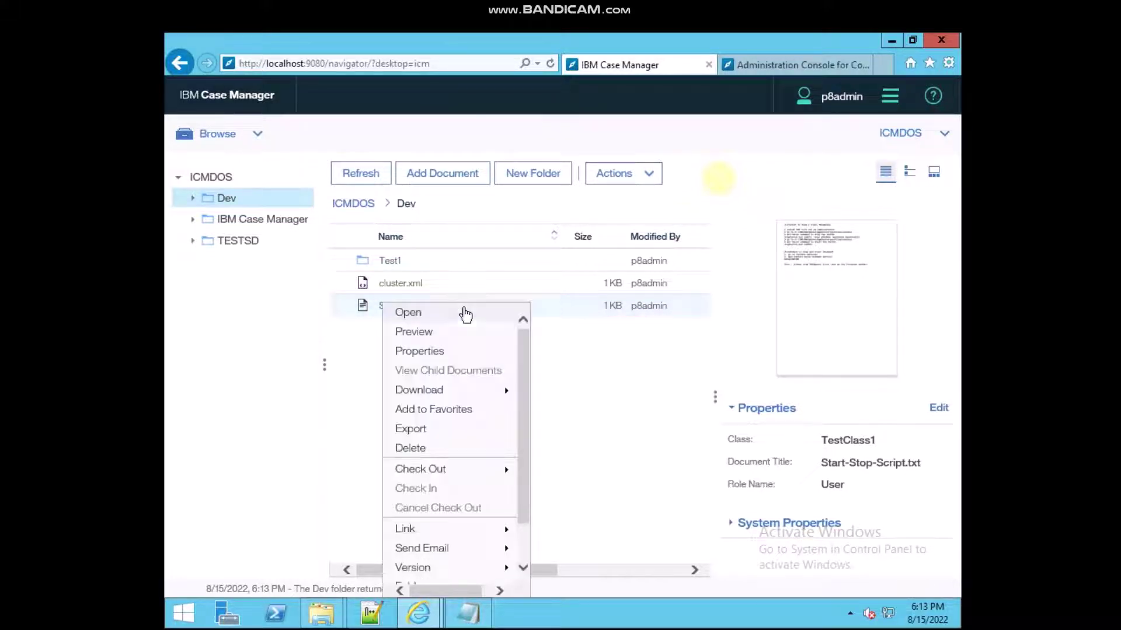
pyautogui.click(438, 351)
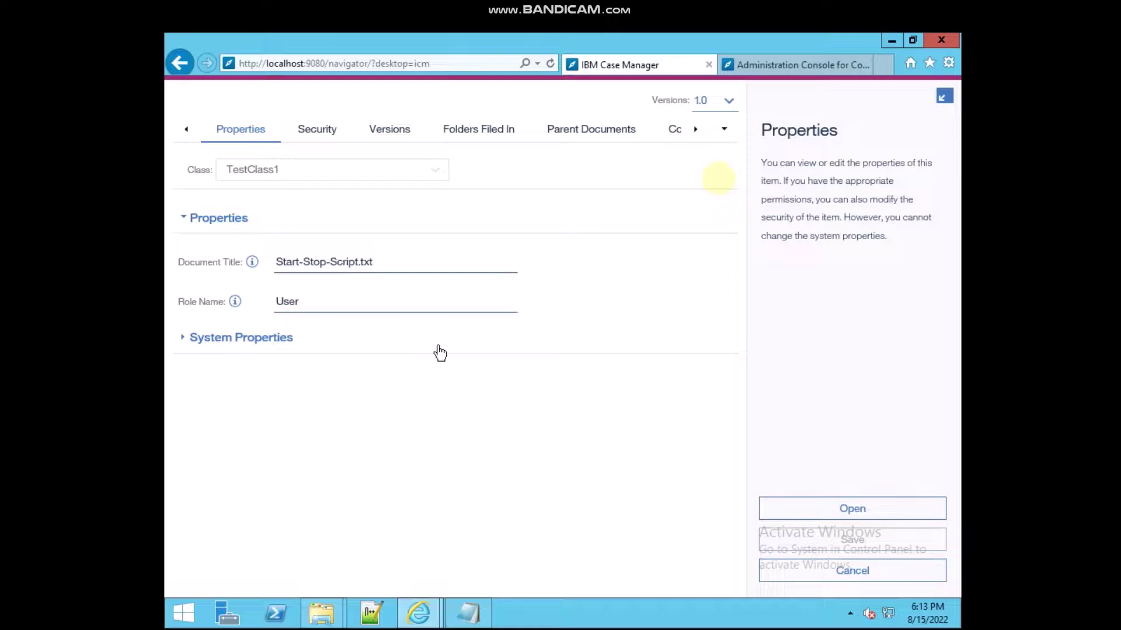
pyautogui.click(318, 129)
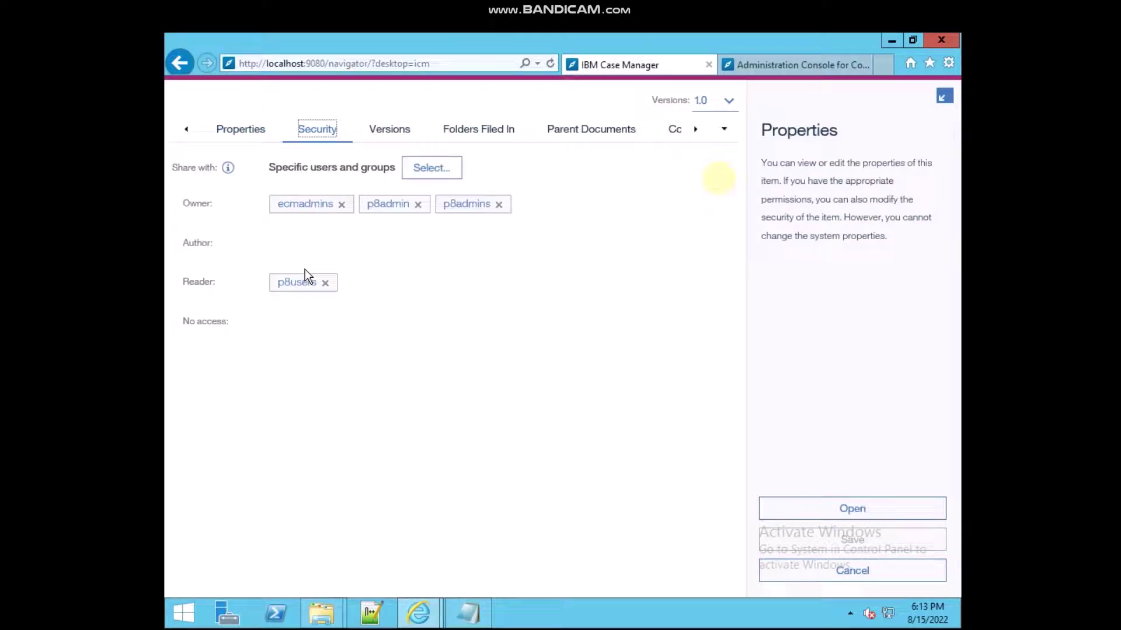
# Change the p8users group's permission from Reader to Author in Customize Access
pyautogui.click(298, 284)
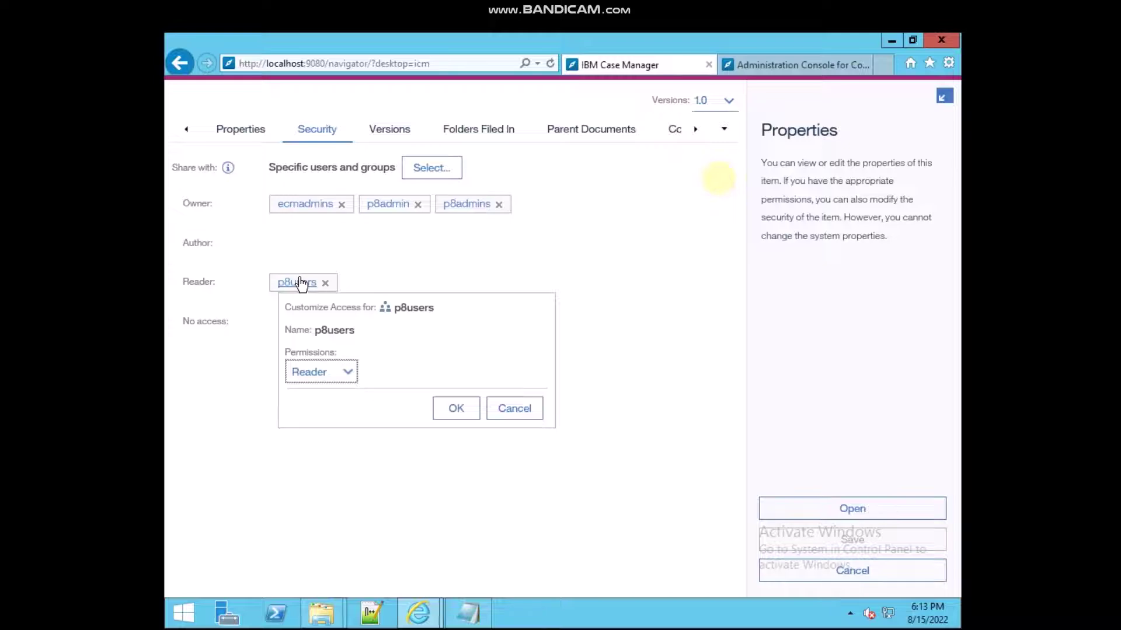
pyautogui.click(341, 372)
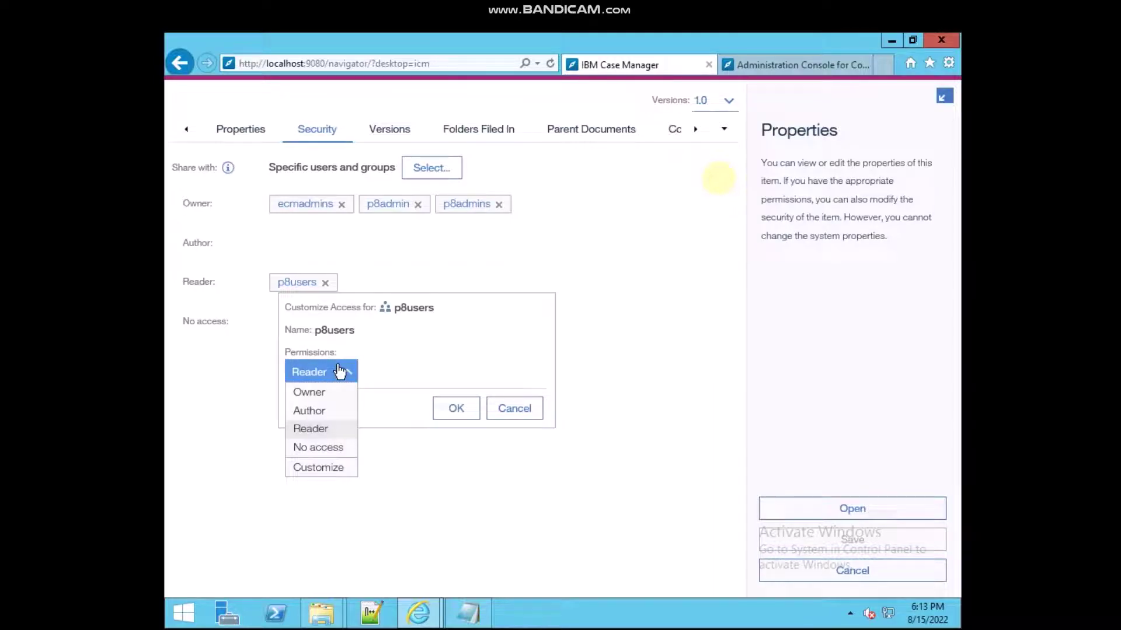
pyautogui.click(311, 411)
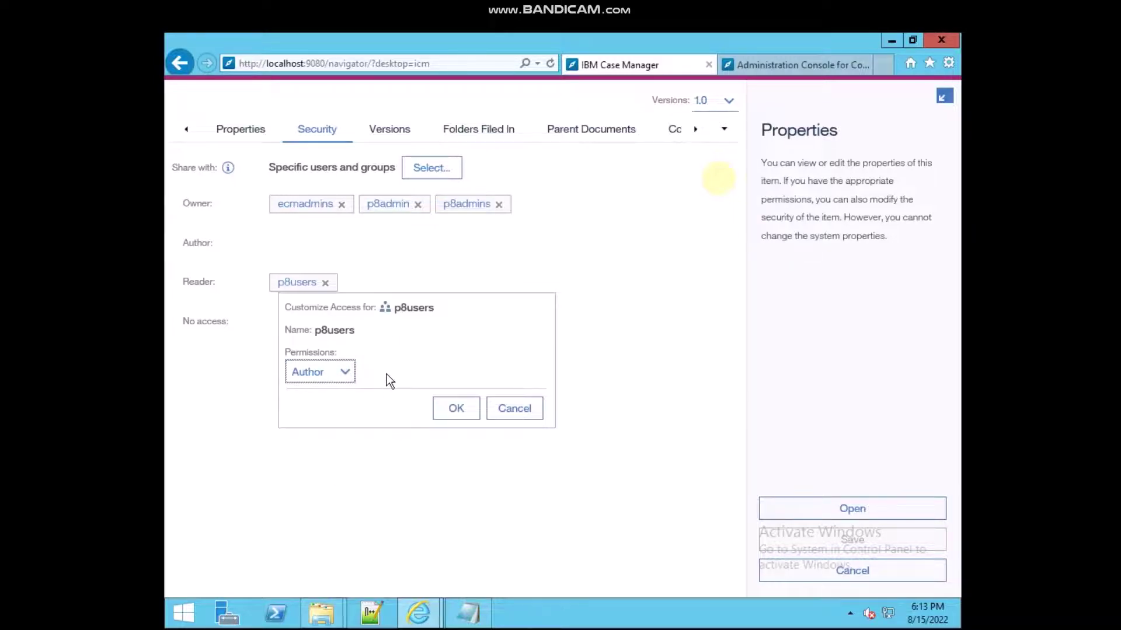
pyautogui.click(456, 408)
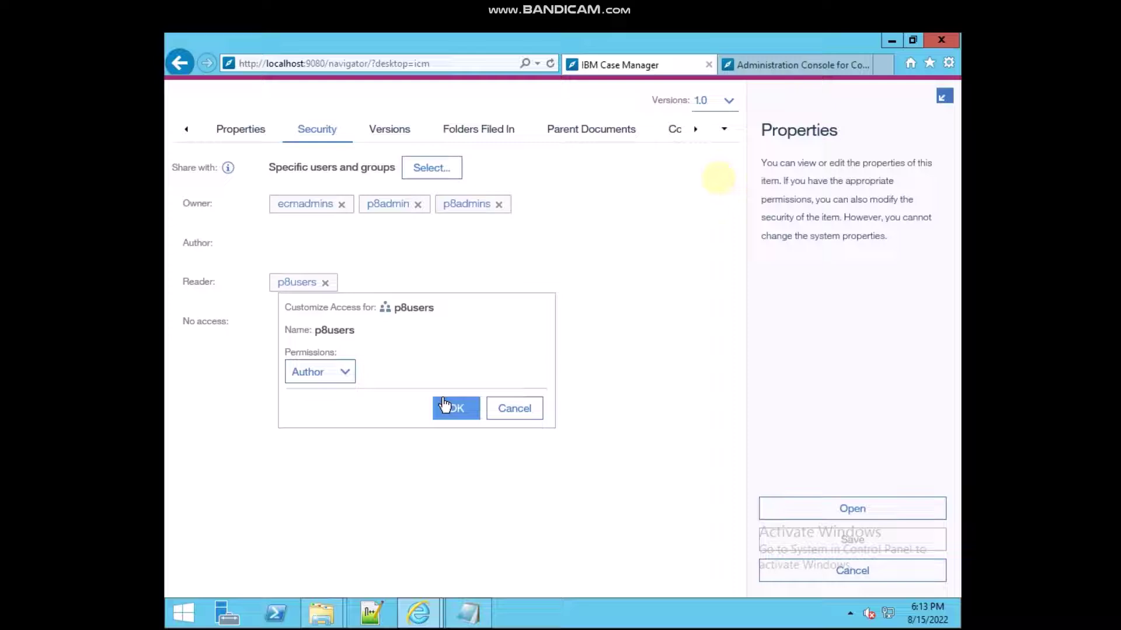
pyautogui.click(451, 408)
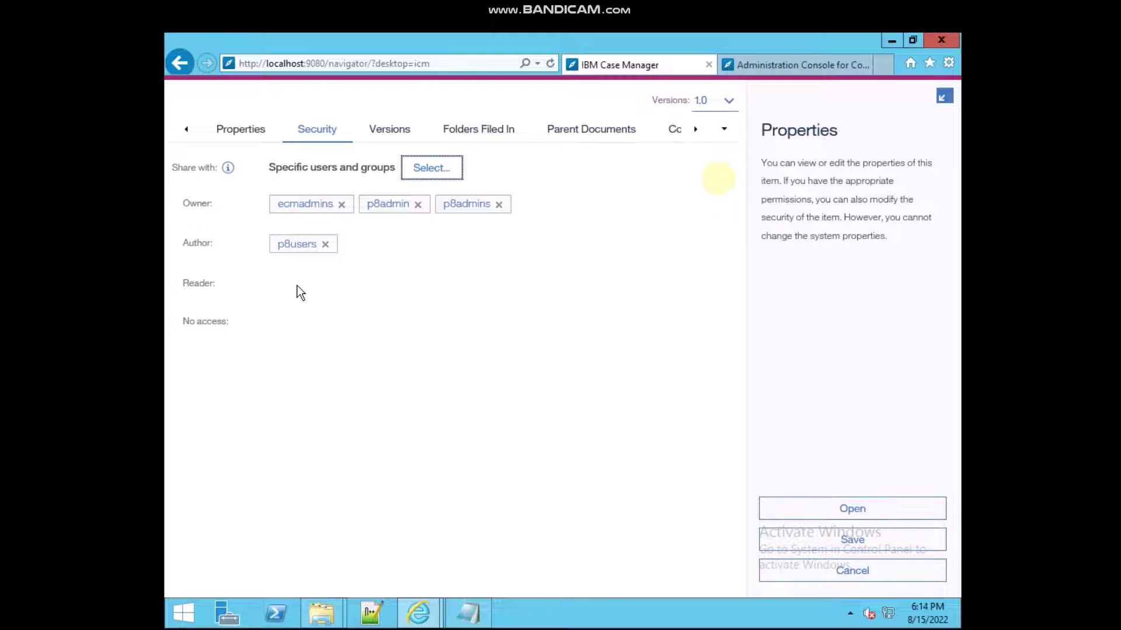
# Save Start-Stop-Script.txt's properties with p8users as Author, returning to the Dev folder
pyautogui.click(815, 540)
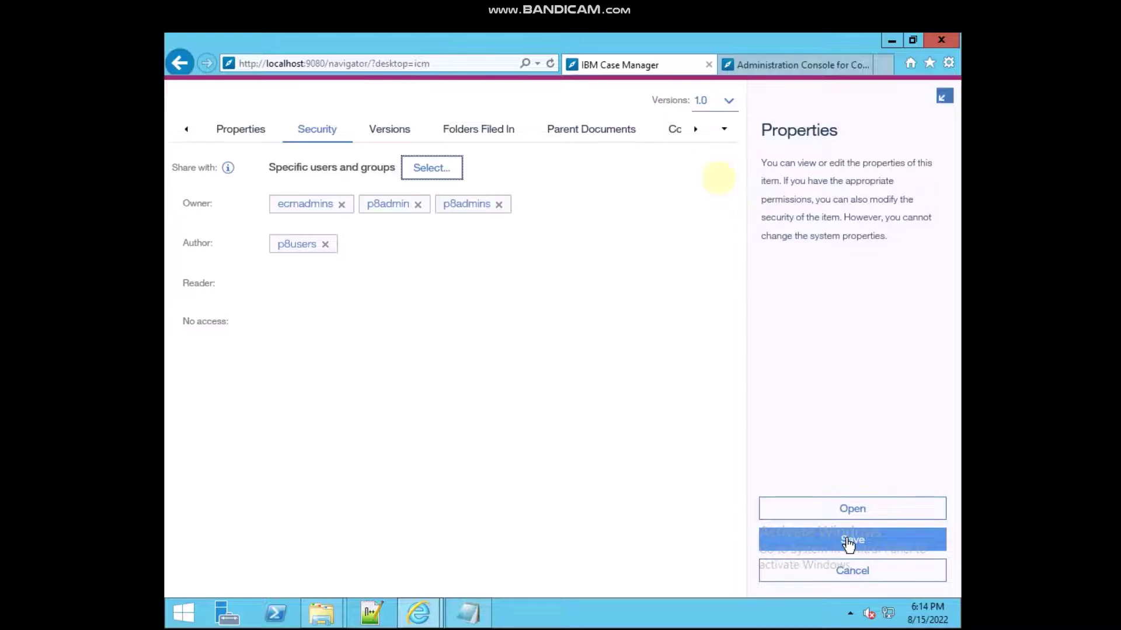
pyautogui.click(848, 543)
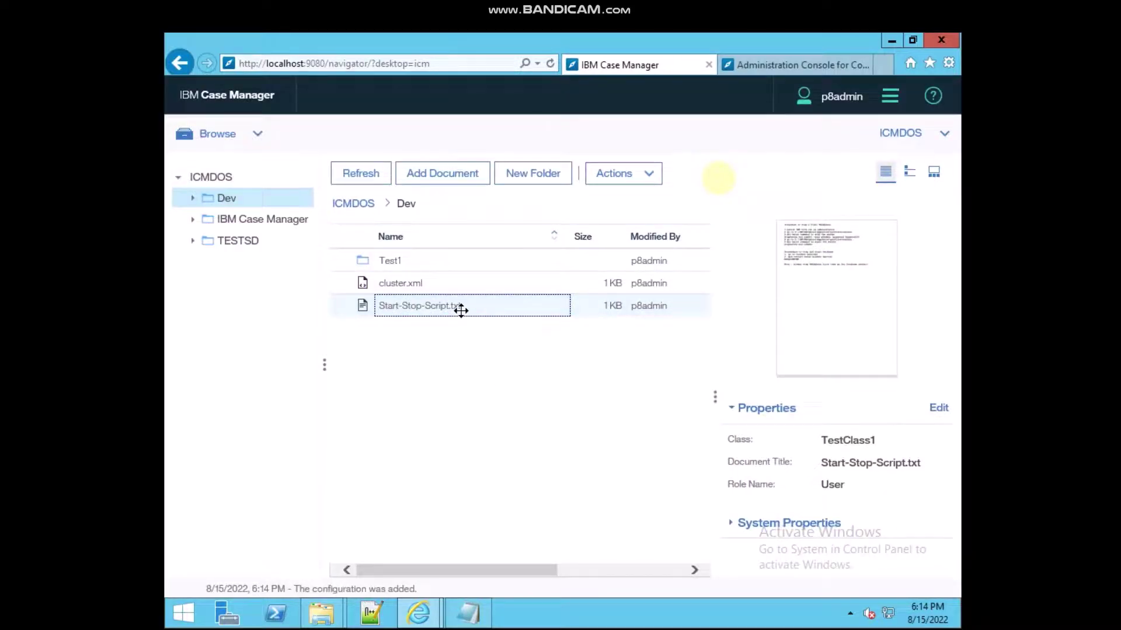
pyautogui.rightClick(461, 312)
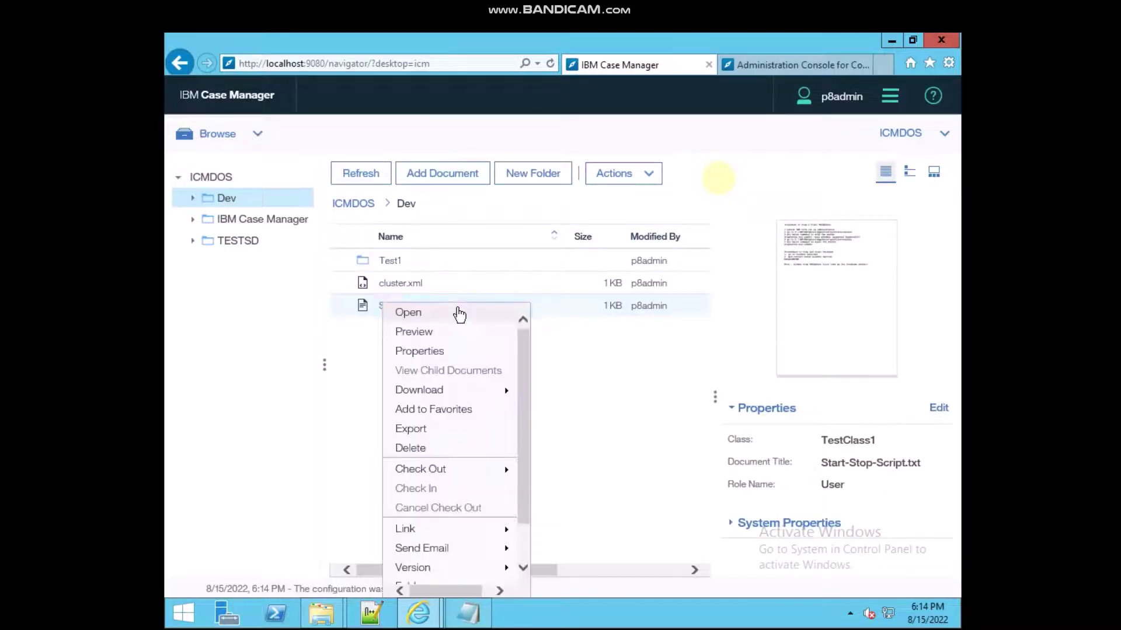
pyautogui.click(439, 358)
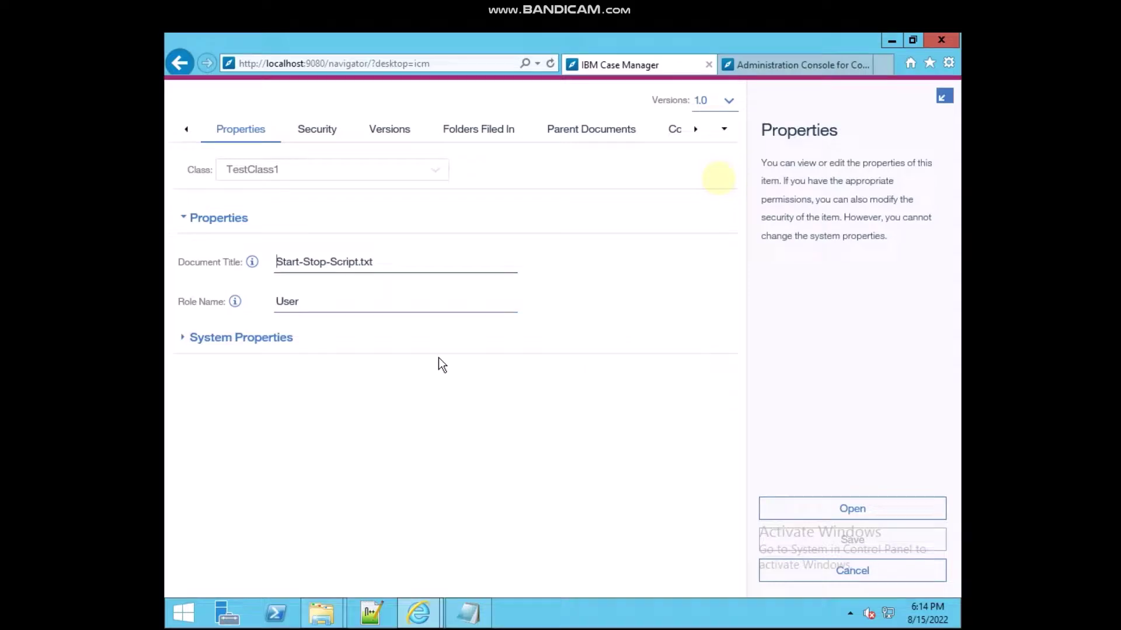
pyautogui.click(317, 128)
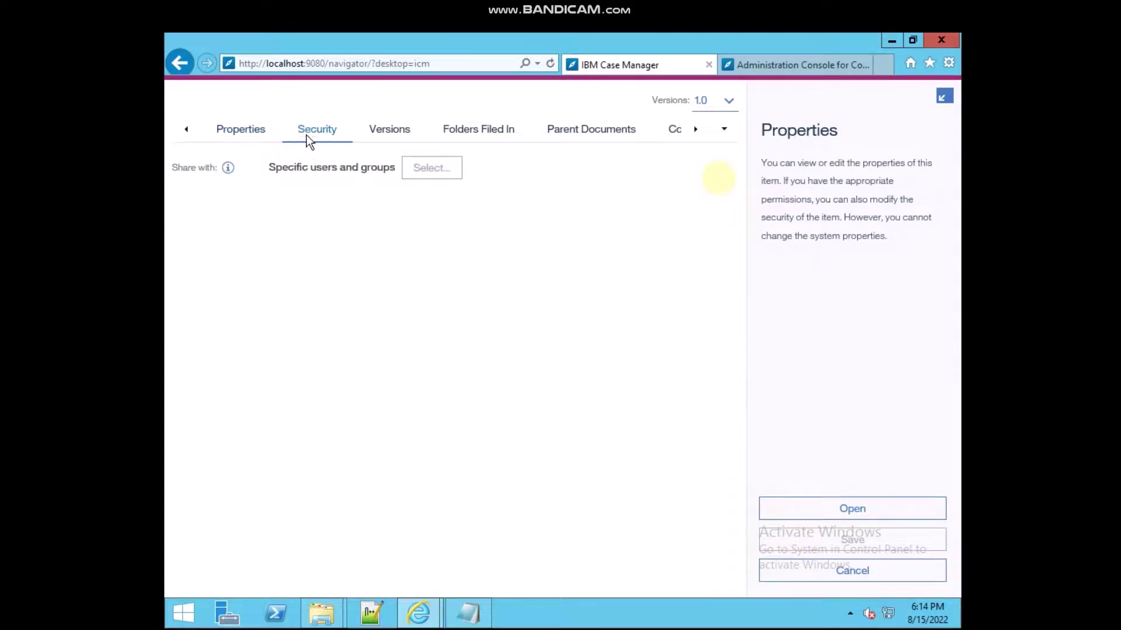
pyautogui.click(298, 244)
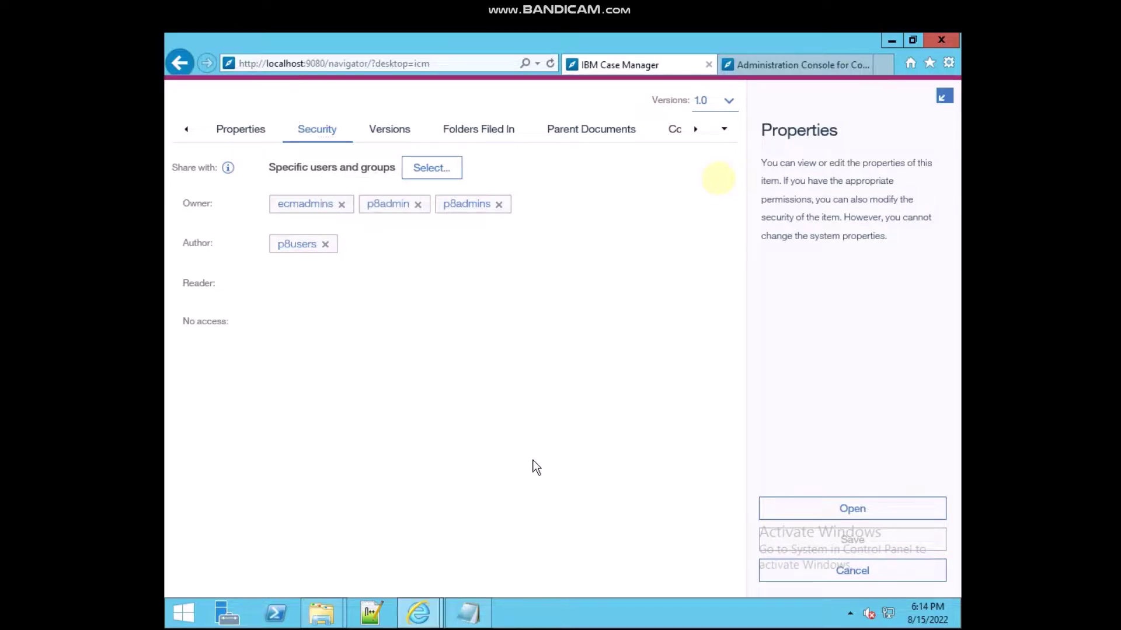
pyautogui.click(829, 570)
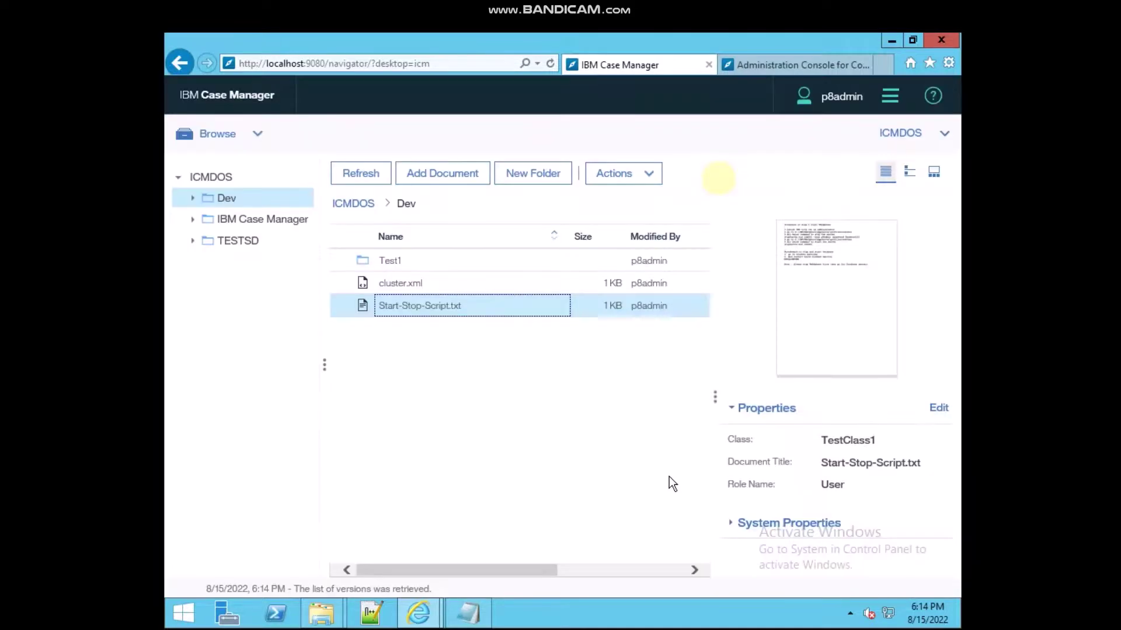
pyautogui.click(360, 173)
pyautogui.click(508, 283)
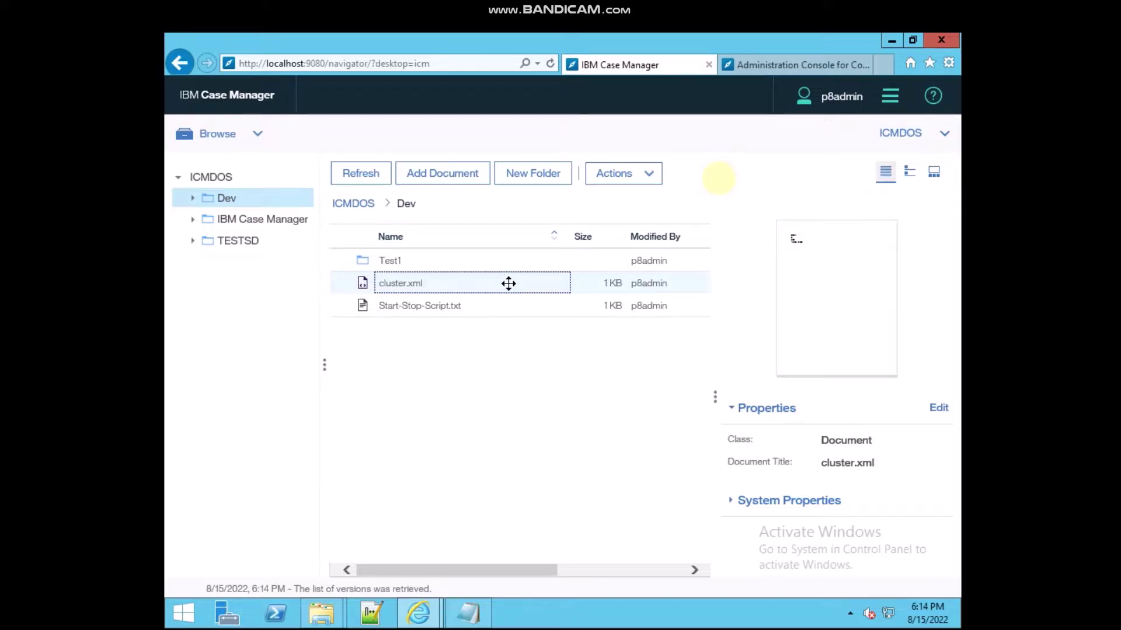
pyautogui.click(509, 306)
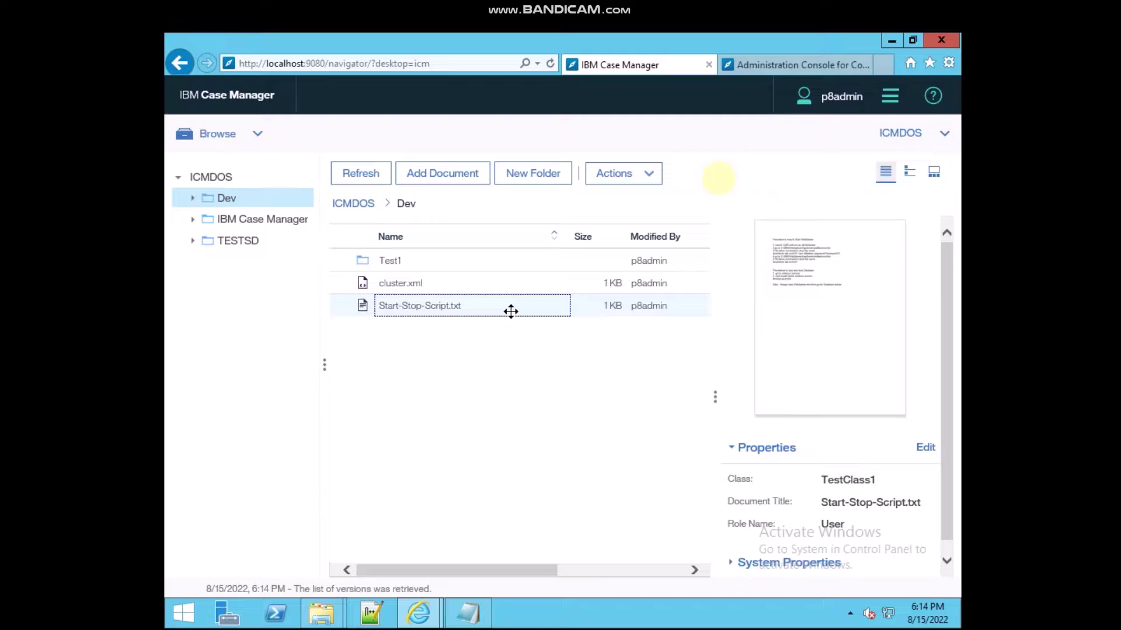